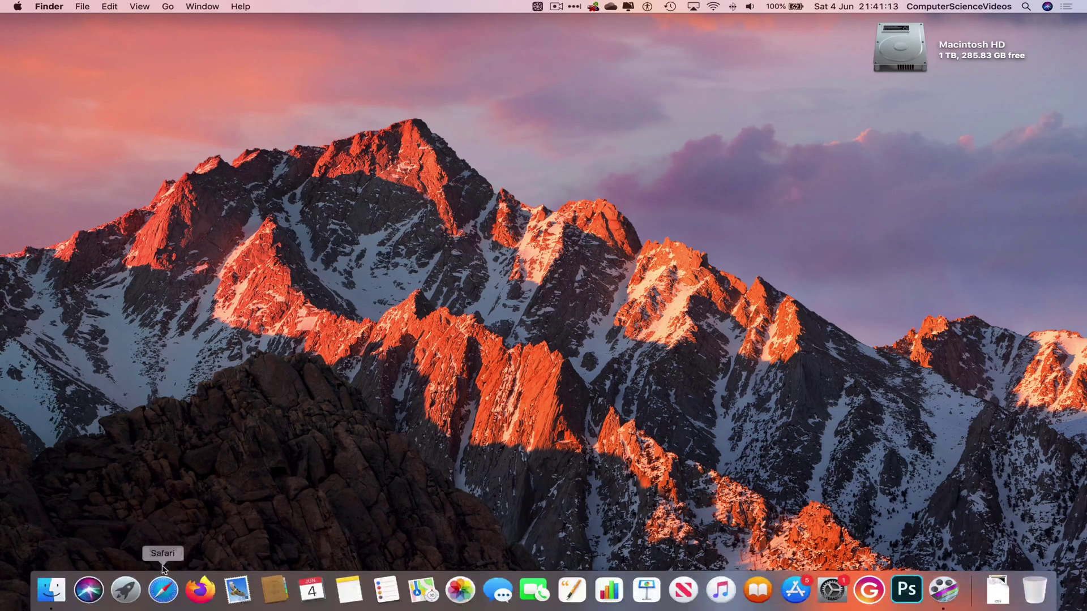
# Launch Microsoft Teams and open the Social Media channel of the Computer Science Videos team.
pyautogui.click(126, 589)
pyautogui.click(233, 549)
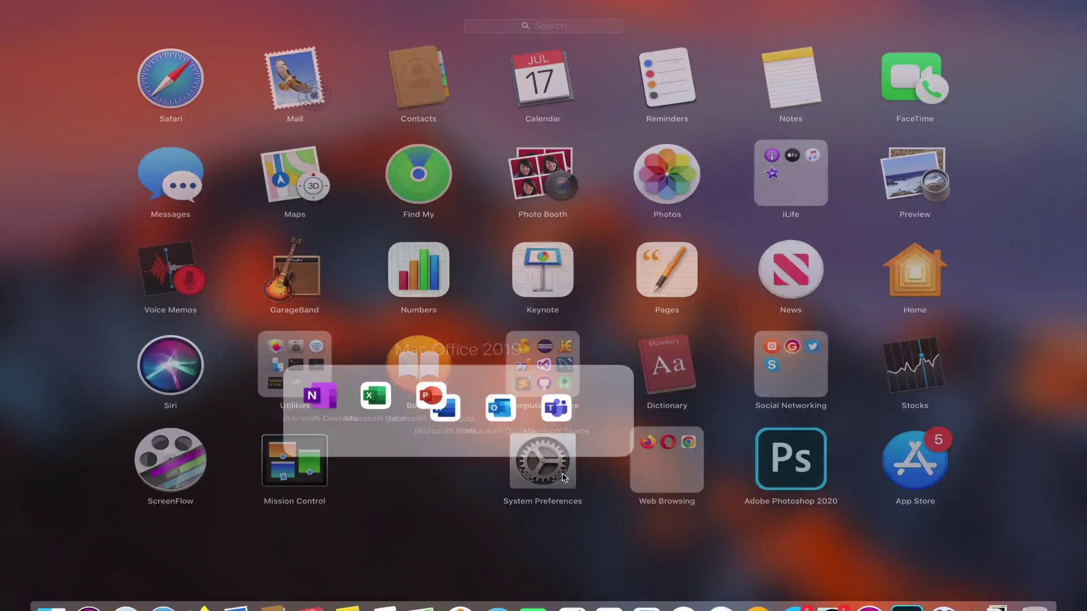
pyautogui.click(453, 490)
pyautogui.click(819, 298)
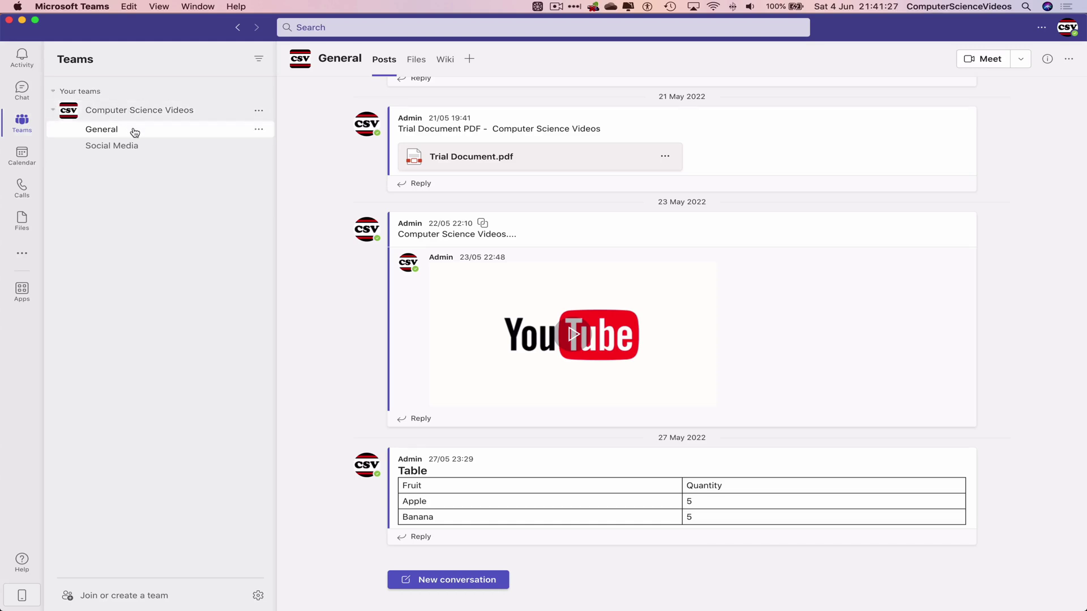
pyautogui.click(177, 154)
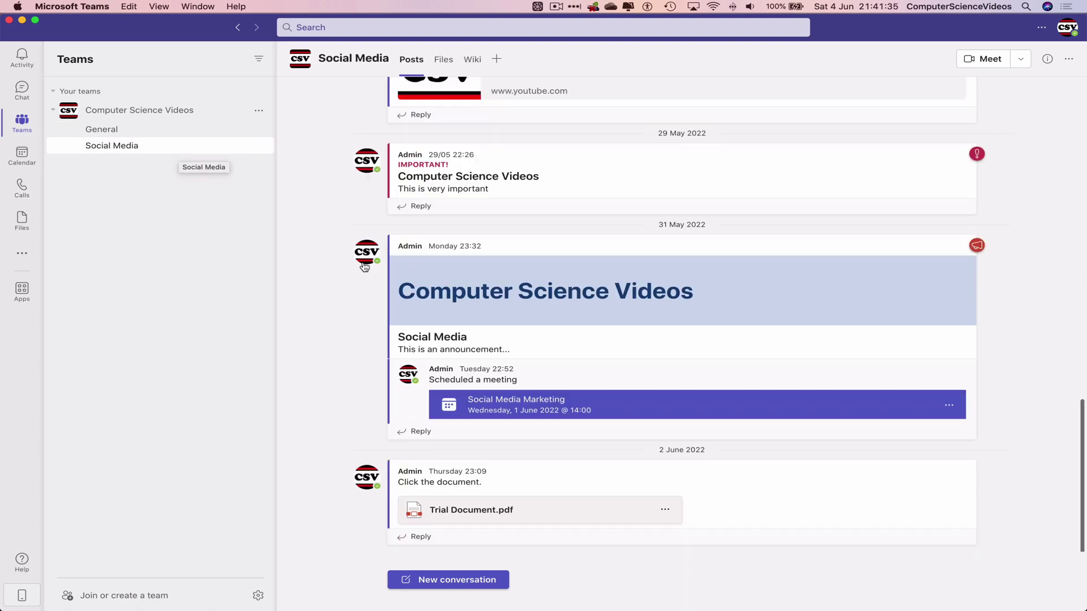
# Start a new conversation in the channel with formatting options expanded and begin a code snippet.
pyautogui.click(450, 579)
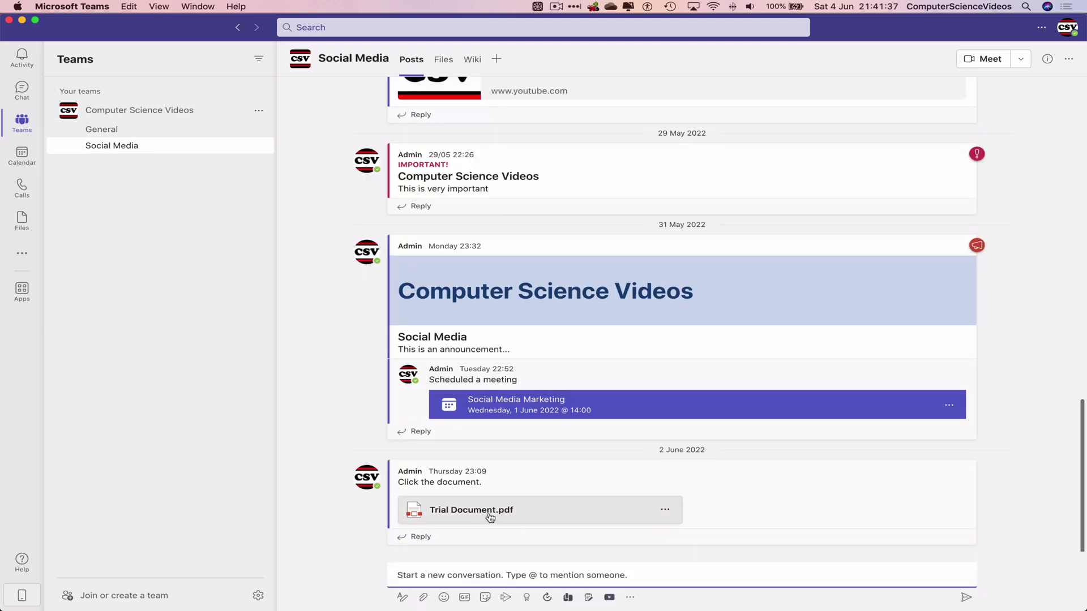
pyautogui.click(401, 598)
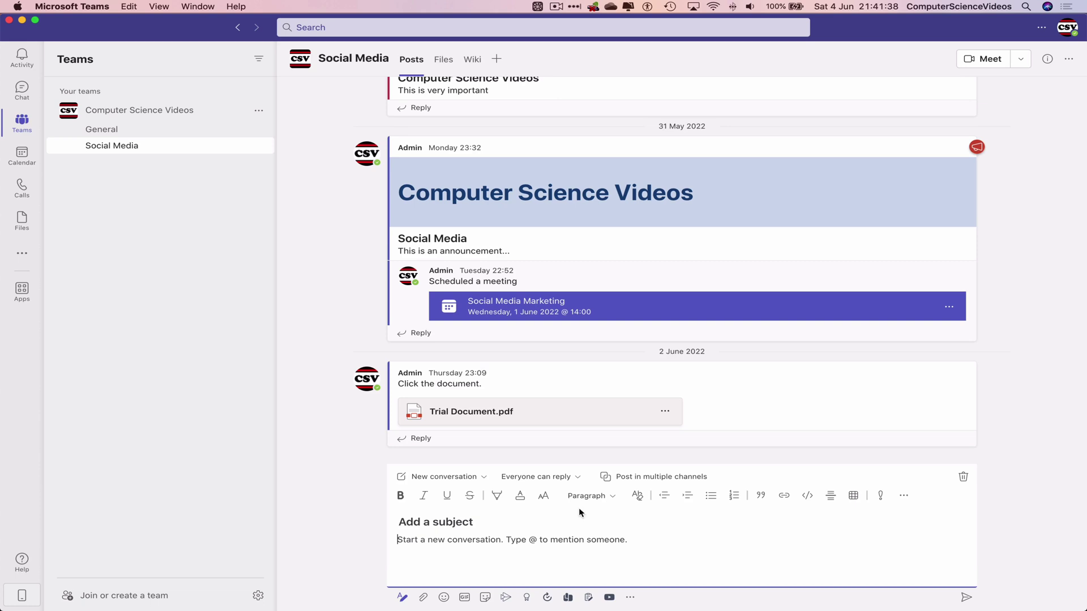
pyautogui.click(807, 498)
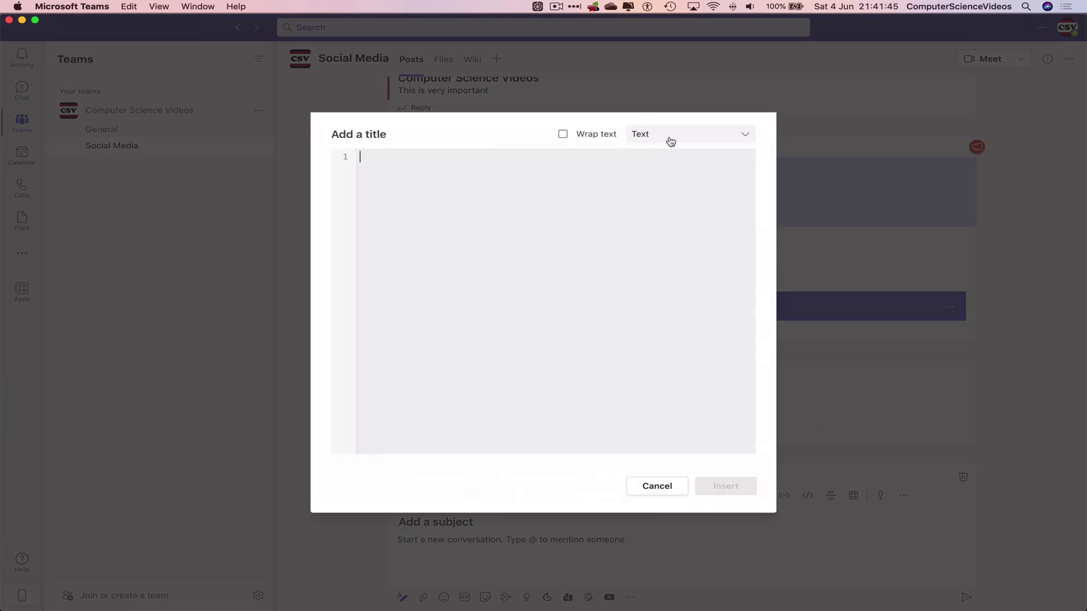
# Set the code snippet's language to HTML and enable text wrapping.
pyautogui.click(687, 139)
pyautogui.scroll(-8, 670, 286)
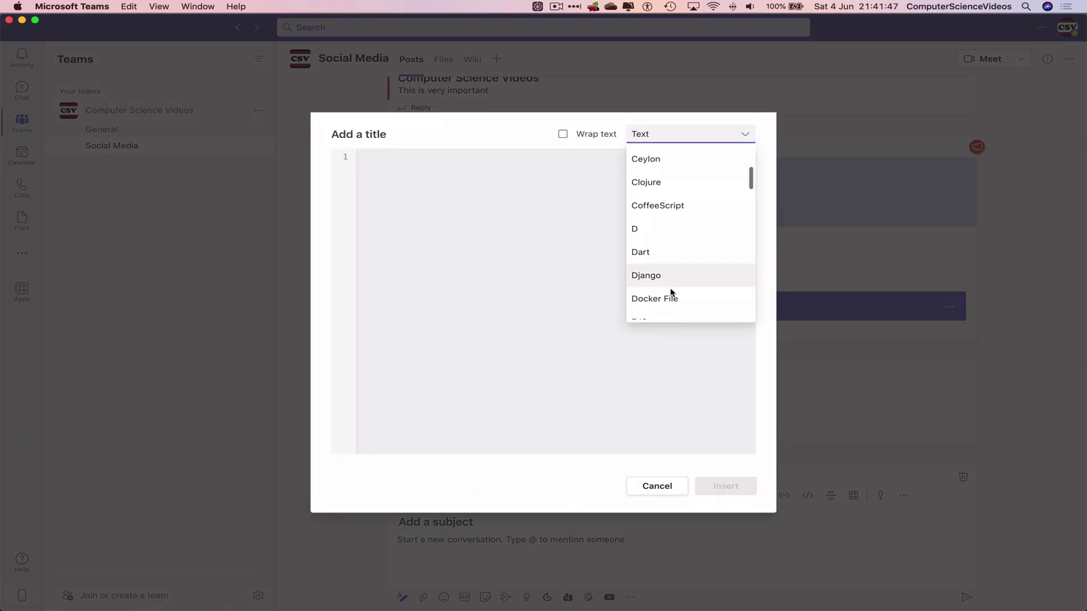
pyautogui.scroll(-3, 670, 289)
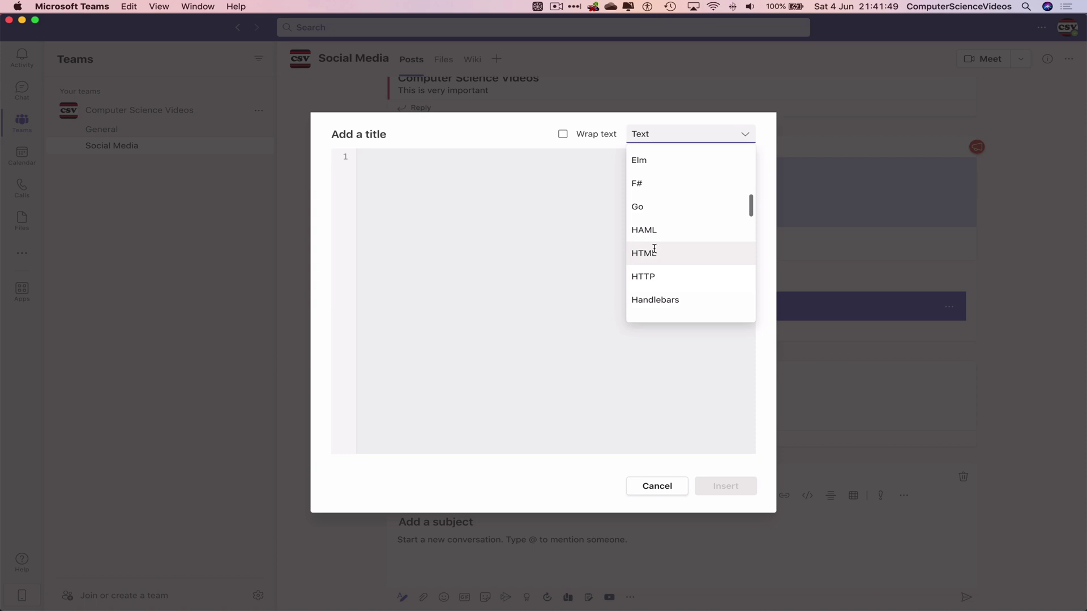
pyautogui.click(677, 260)
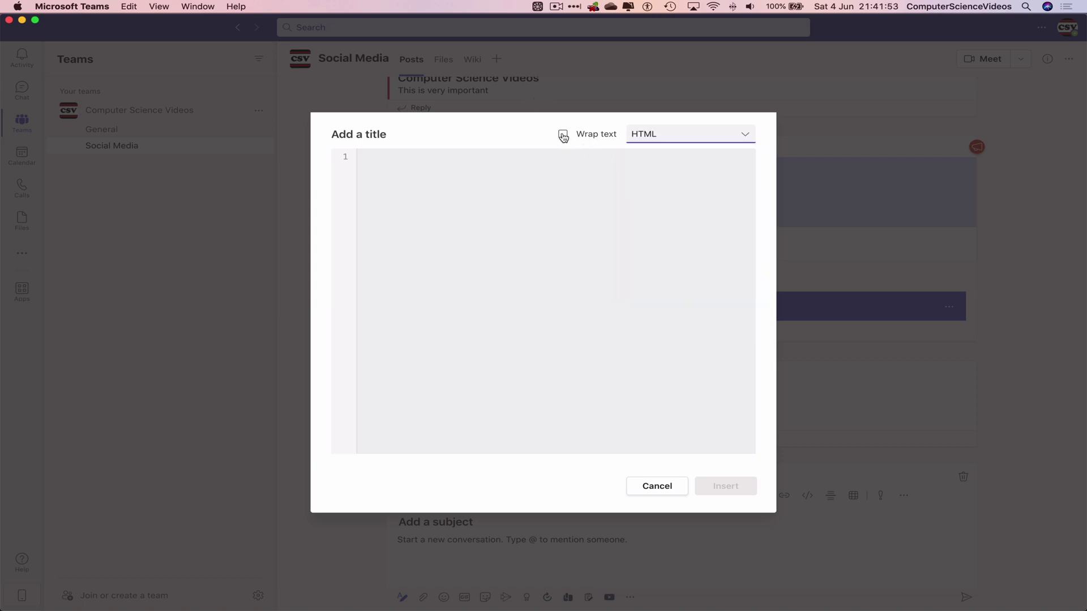
pyautogui.click(563, 136)
# Write the <!DOCTYPE html> declaration and, after a blank line, an <html> element in the snippet.
pyautogui.click(479, 164)
pyautogui.write('<')
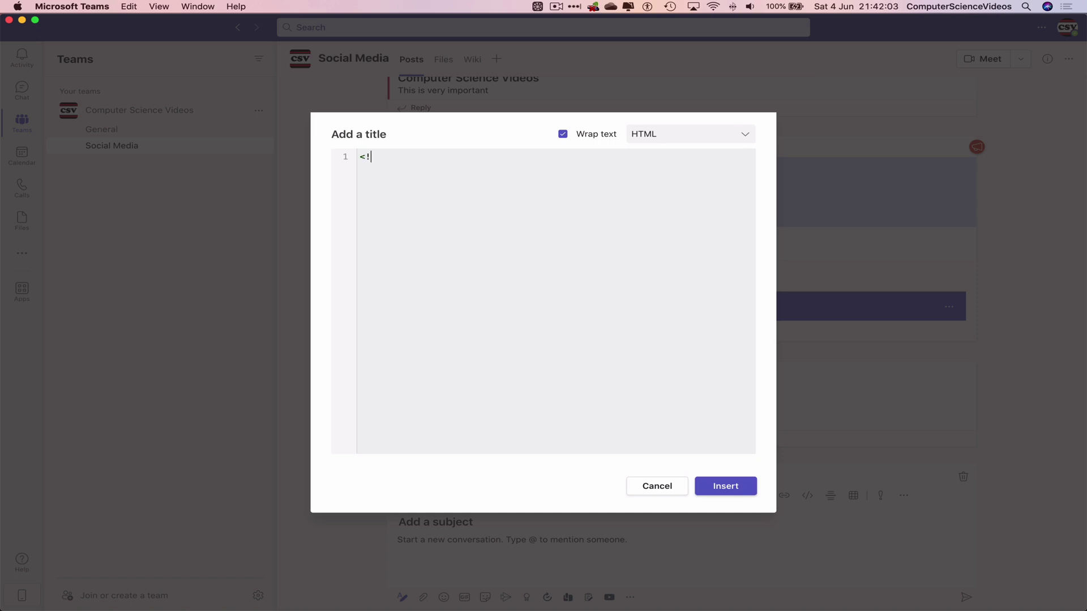
pyautogui.write('!DOCTYPE html>')
pyautogui.press('Return')
pyautogui.press('Return')
pyautogui.write('<html>')
pyautogui.press('Return')
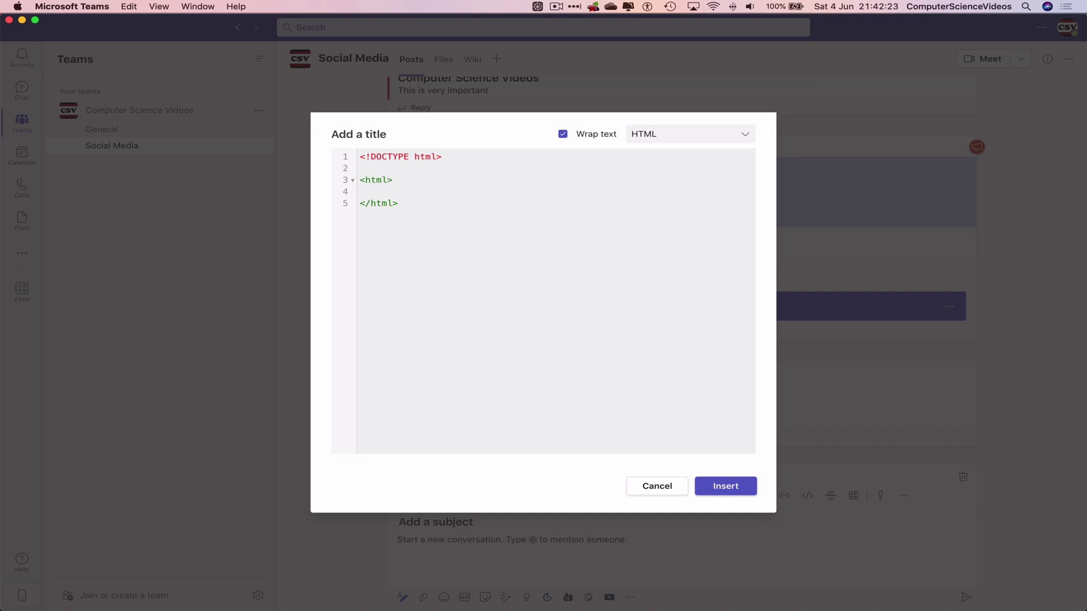
# Add blank lines inside the <html> element and insert a <head> element there.
pyautogui.press('Return')
pyautogui.press('Return')
pyautogui.press('Up')
pyautogui.press('Up')
pyautogui.write('<head>')
pyautogui.press('Return')
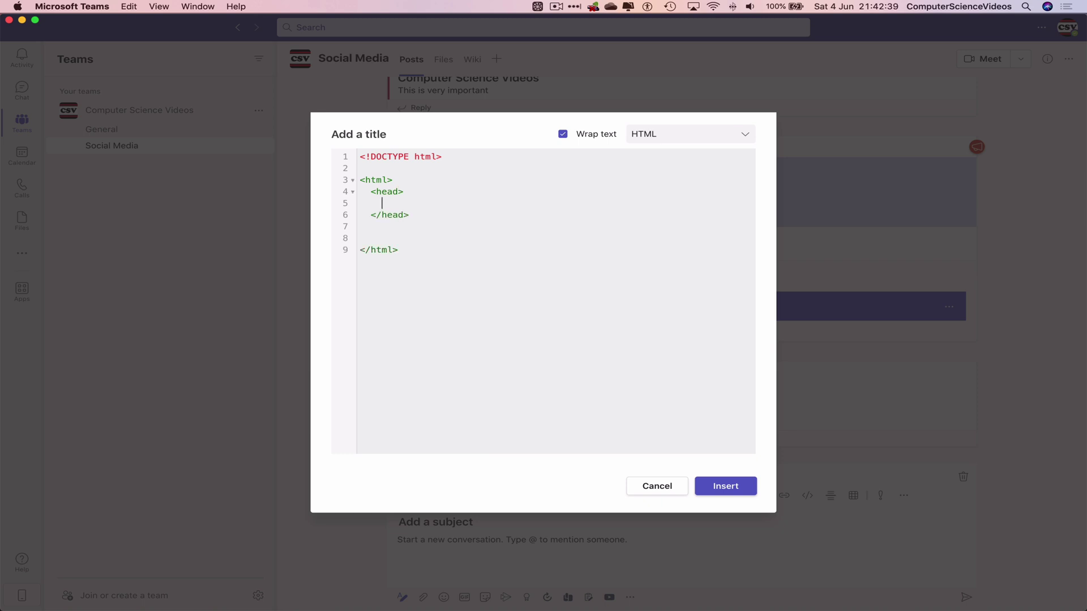
# Add a <title> element reading "Computer Science Videos" inside the <head> element.
pyautogui.press('Return')
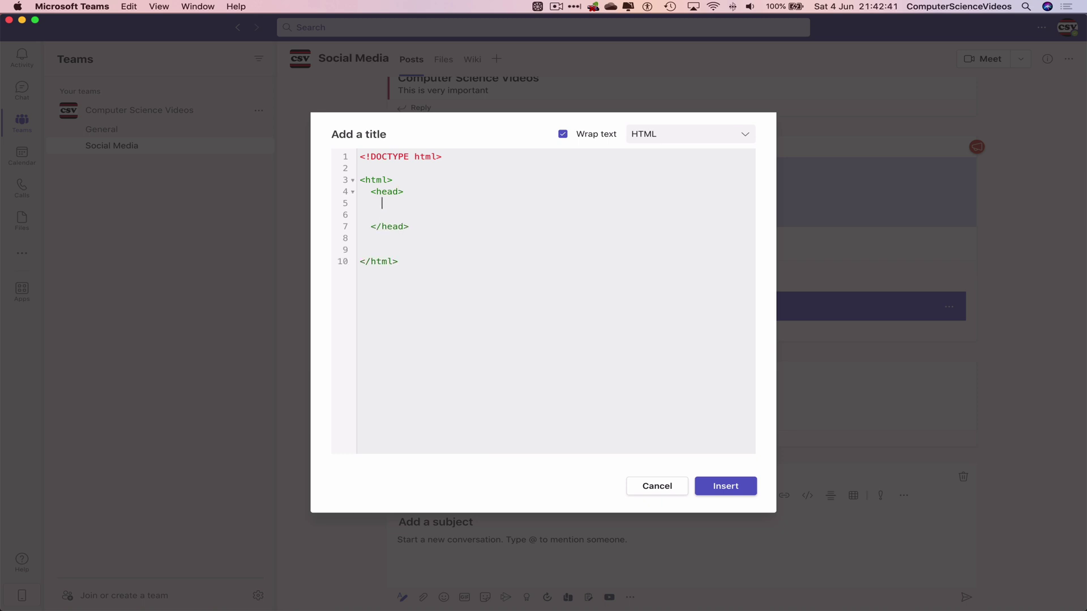
pyautogui.write('<tit')
pyautogui.write('le>')
pyautogui.write(' Computer ')
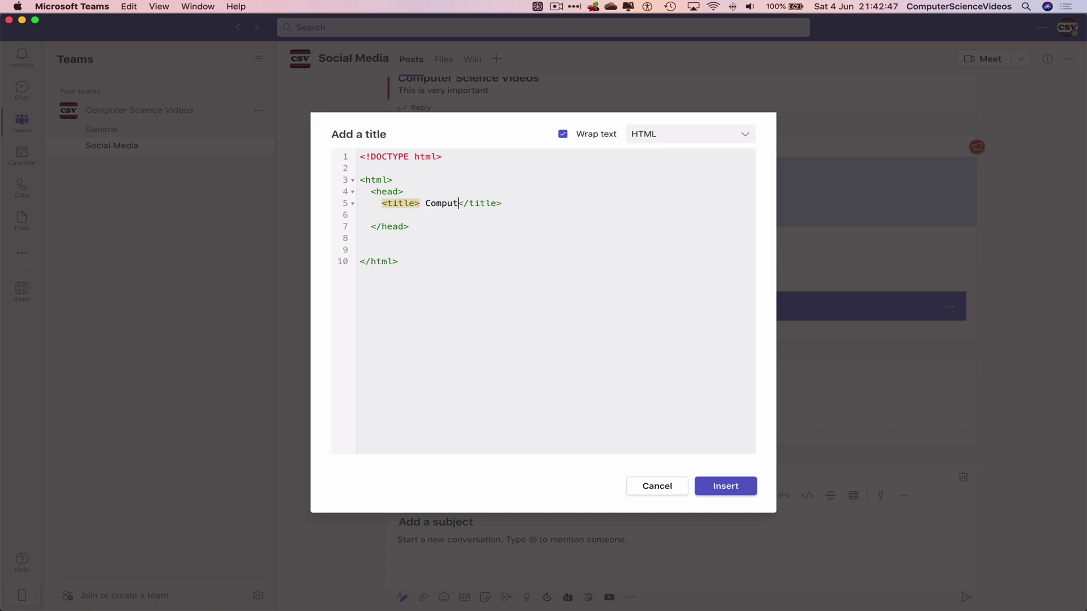
pyautogui.write('Science Videos')
# Add a <body> element below the closing </head> tag, separated by a blank line.
pyautogui.click(437, 221)
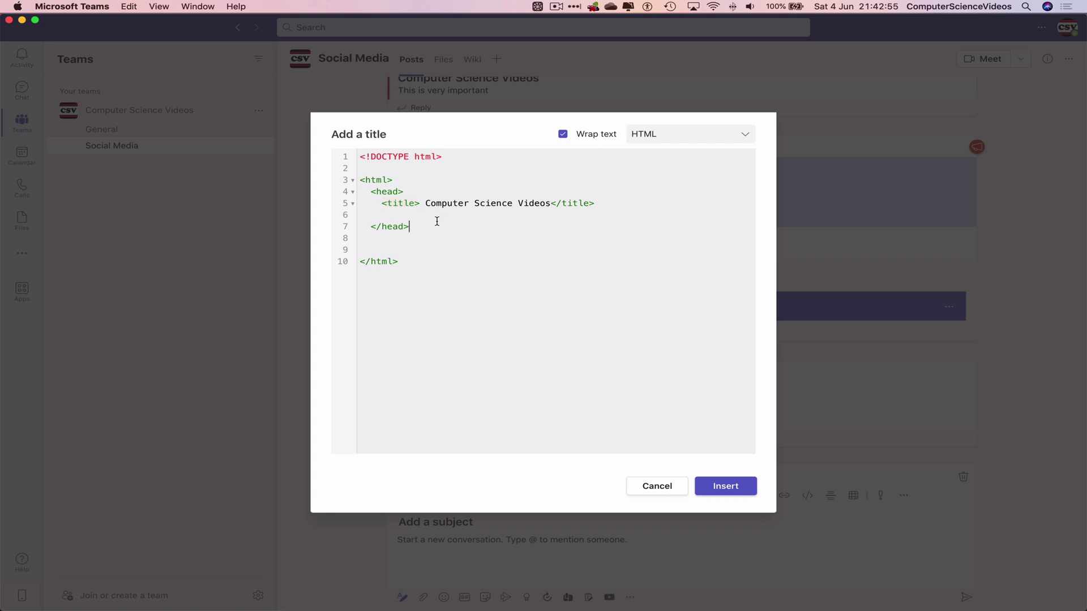
pyautogui.press('Return')
pyautogui.press('Return')
pyautogui.write('<body>')
pyautogui.press('Return')
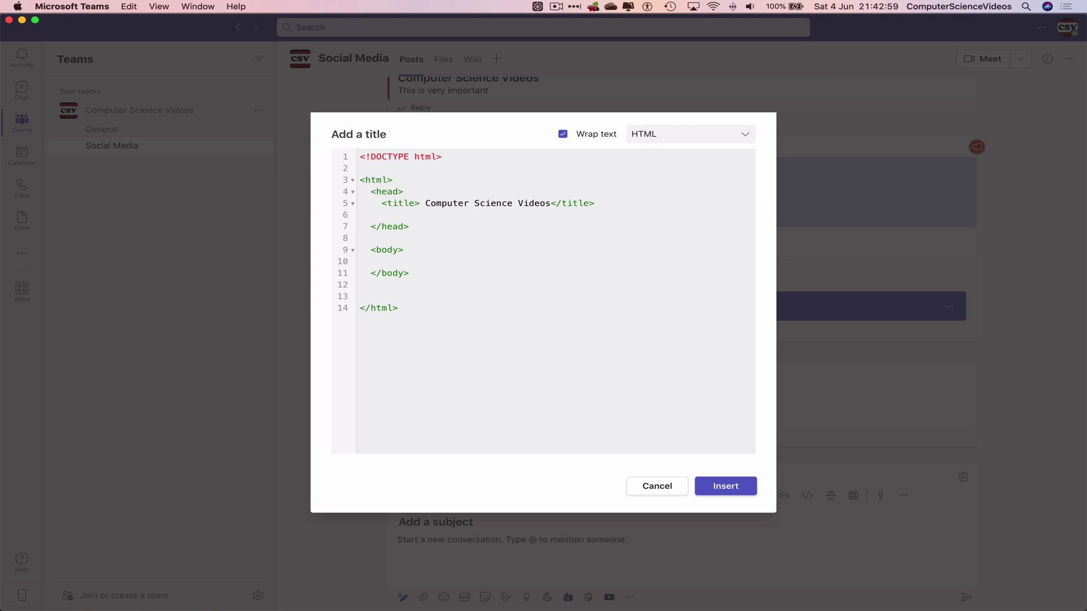
# Add an <h1> heading reading "This is Computer Science Videos" inside the <body> element.
pyautogui.press('Return')
pyautogui.press('Return')
pyautogui.press('Up')
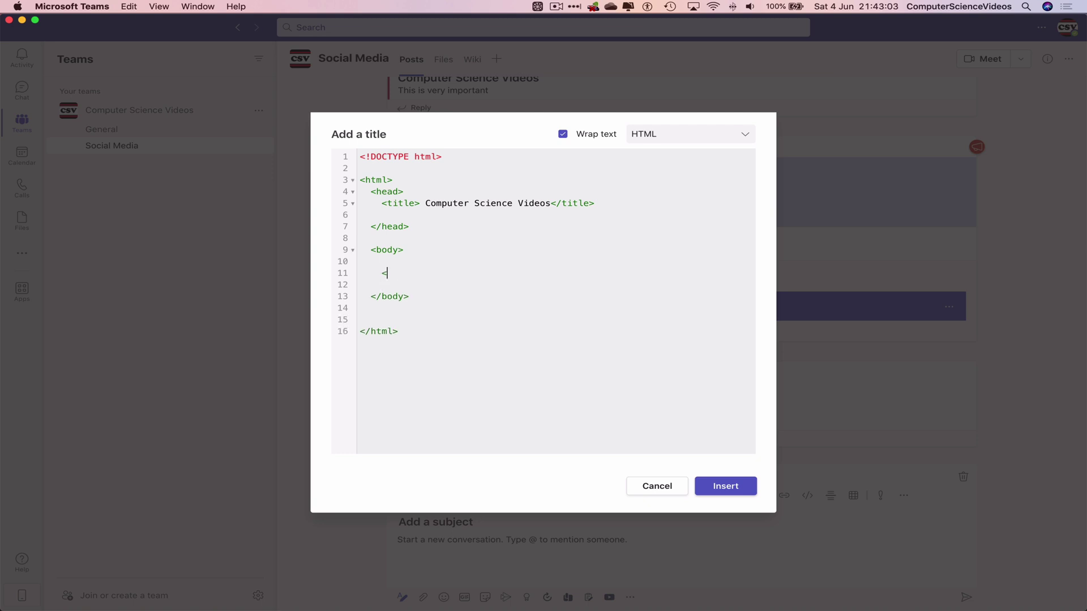
pyautogui.write('<h1>')
pyautogui.press('Return')
pyautogui.write('Th')
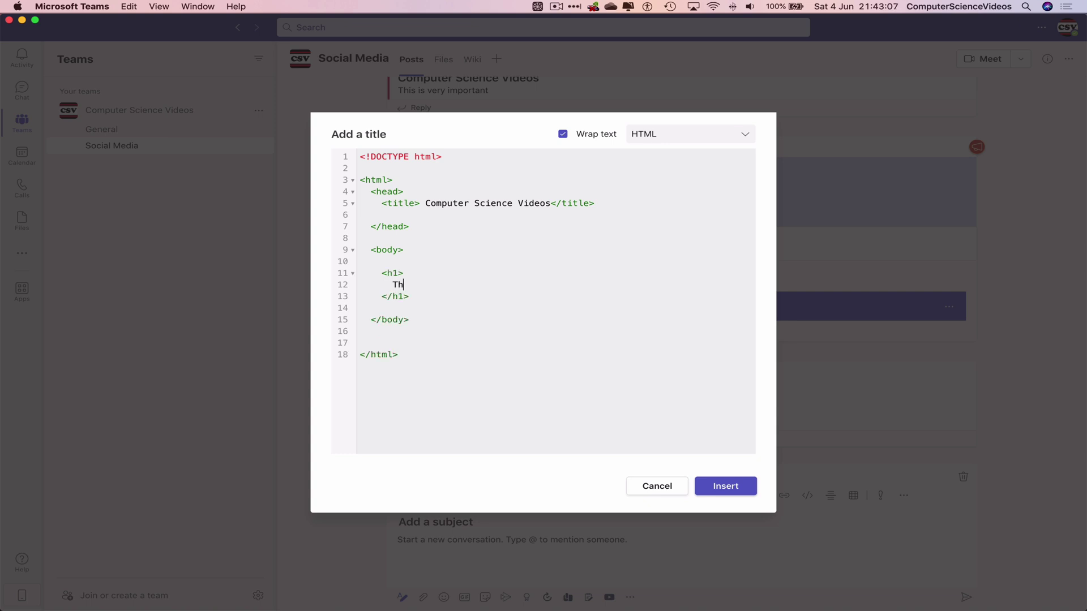
pyautogui.write('is is Computer Science Videos')
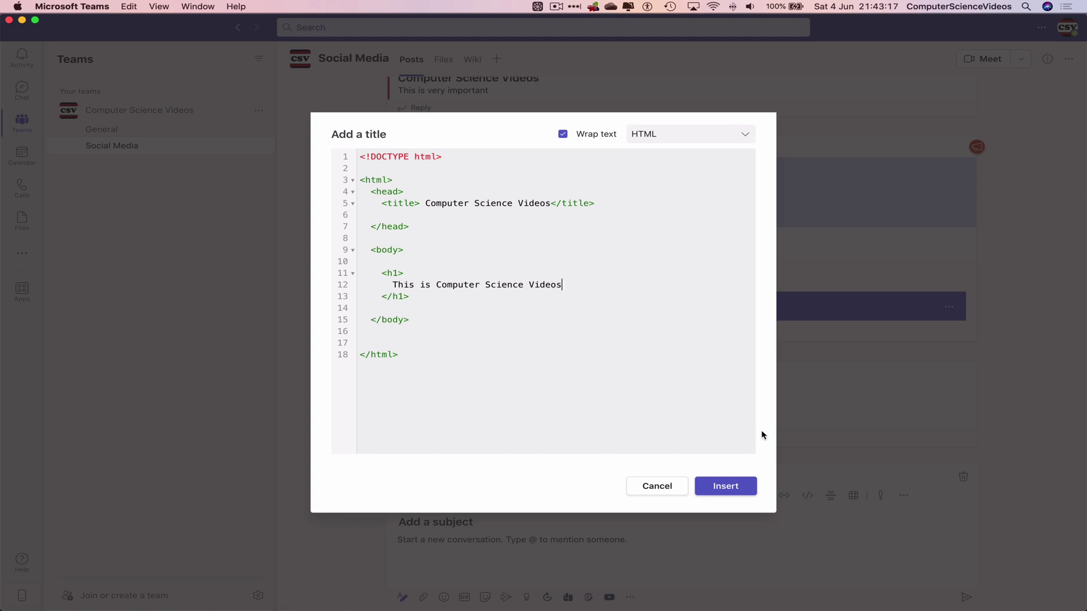
# Insert the finished HTML snippet into the message, expand its preview and post it to the channel.
pyautogui.click(750, 485)
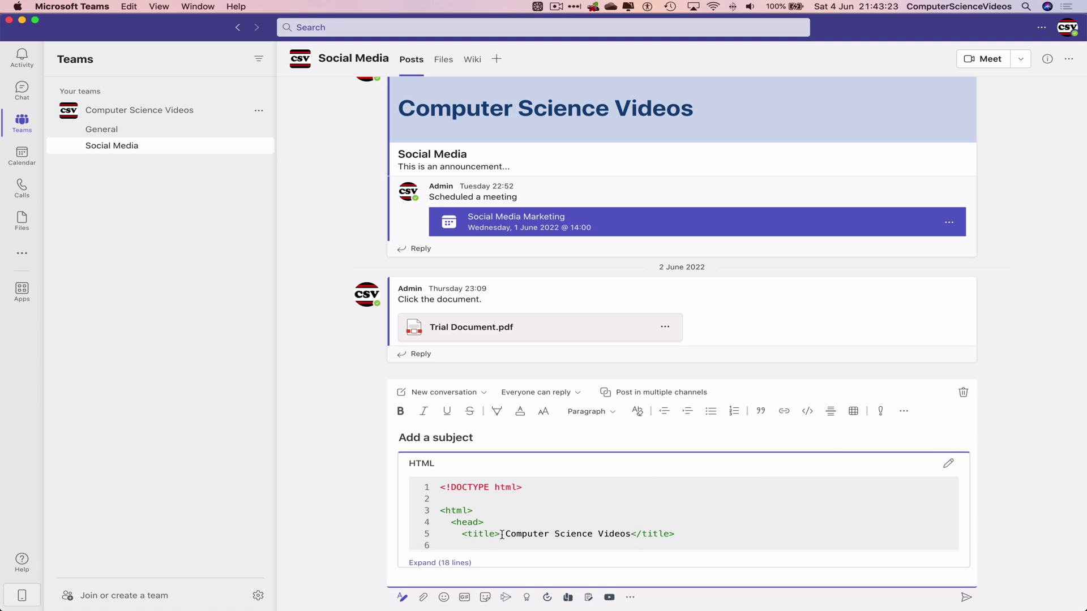
pyautogui.click(448, 562)
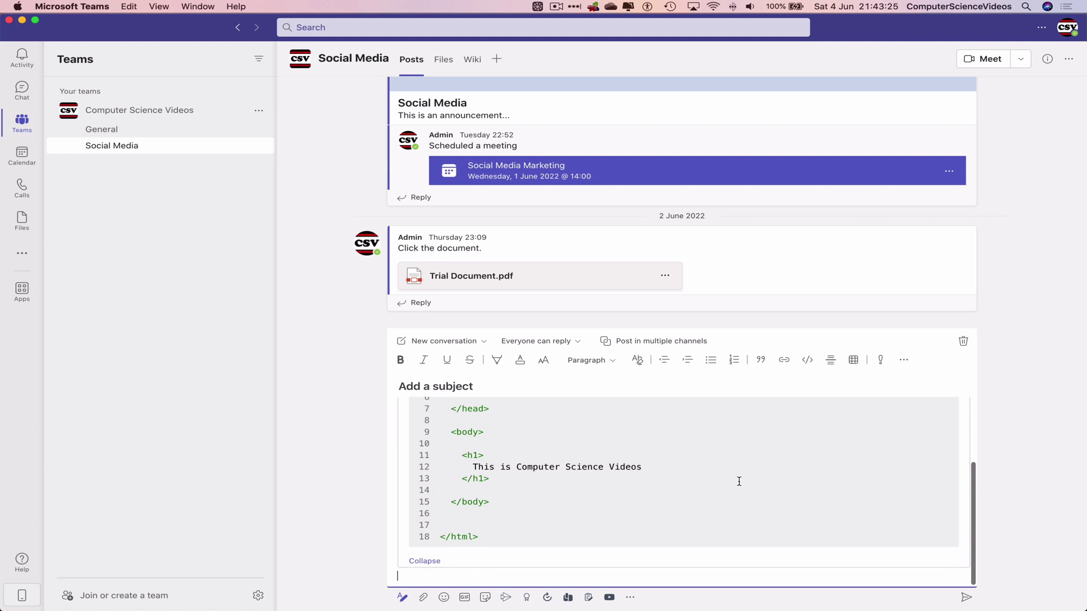
pyautogui.click(966, 597)
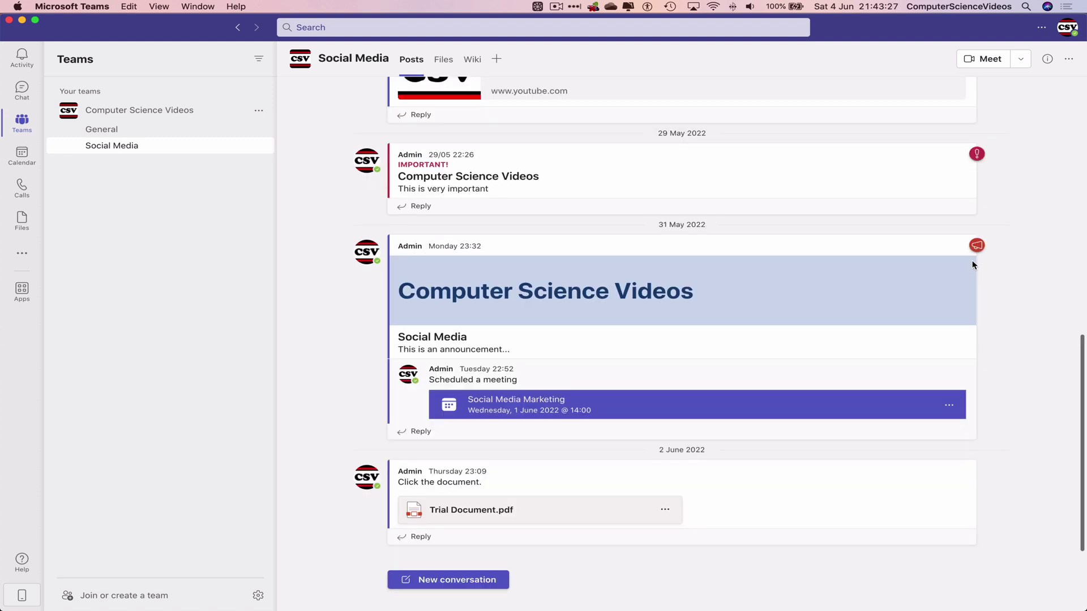
# Open a reply to the posted snippet and copy all of its code from <!DOCTYPE html> to </html>.
pyautogui.click(456, 519)
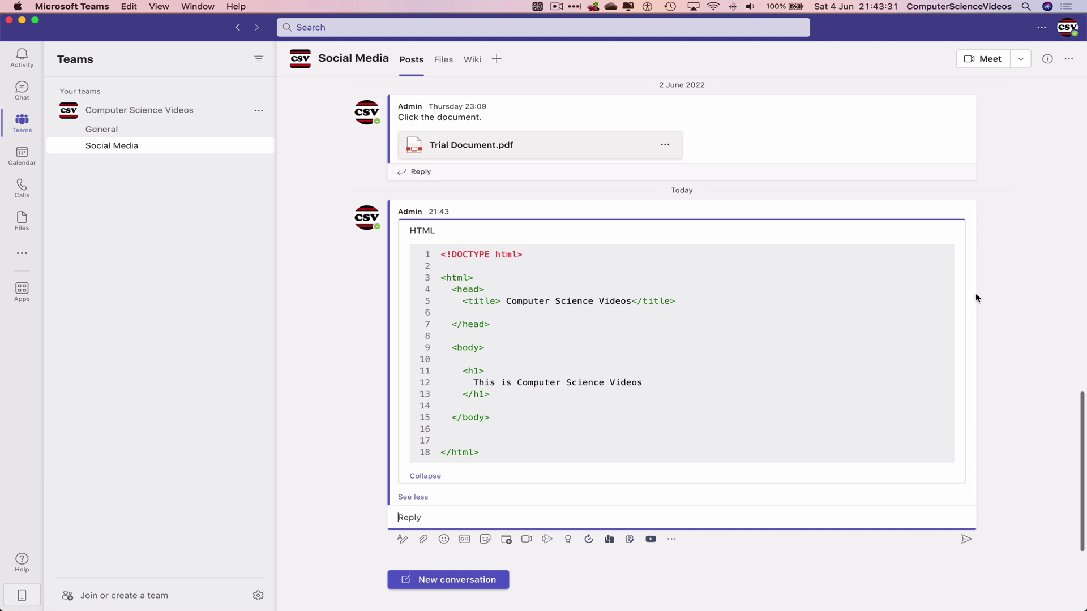
pyautogui.moveTo(966, 294)
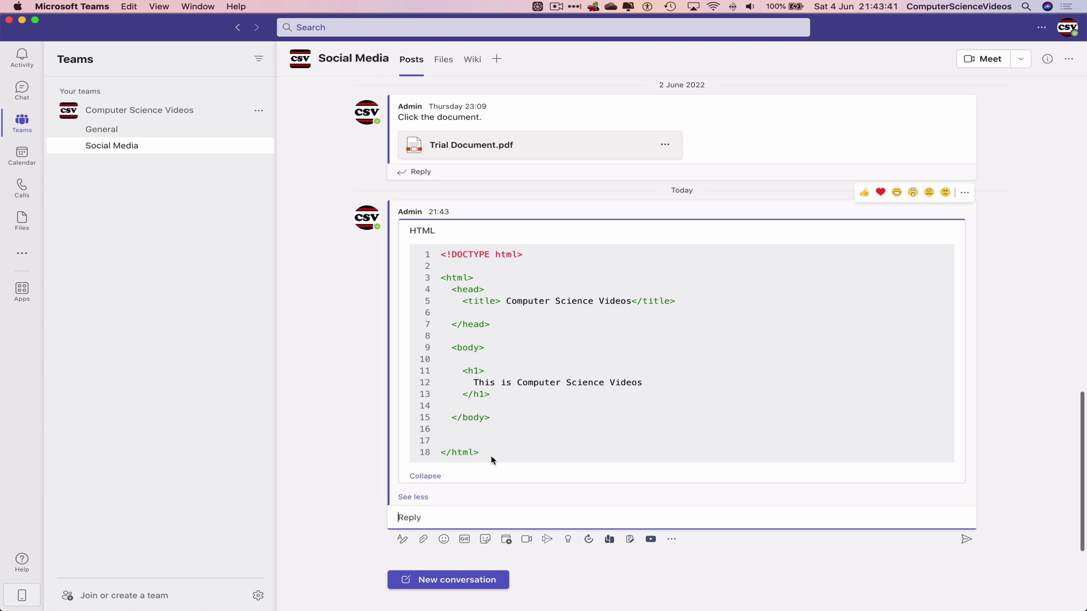
pyautogui.moveTo(491, 455); pyautogui.dragTo(441, 254)
pyautogui.press('cmd+c')
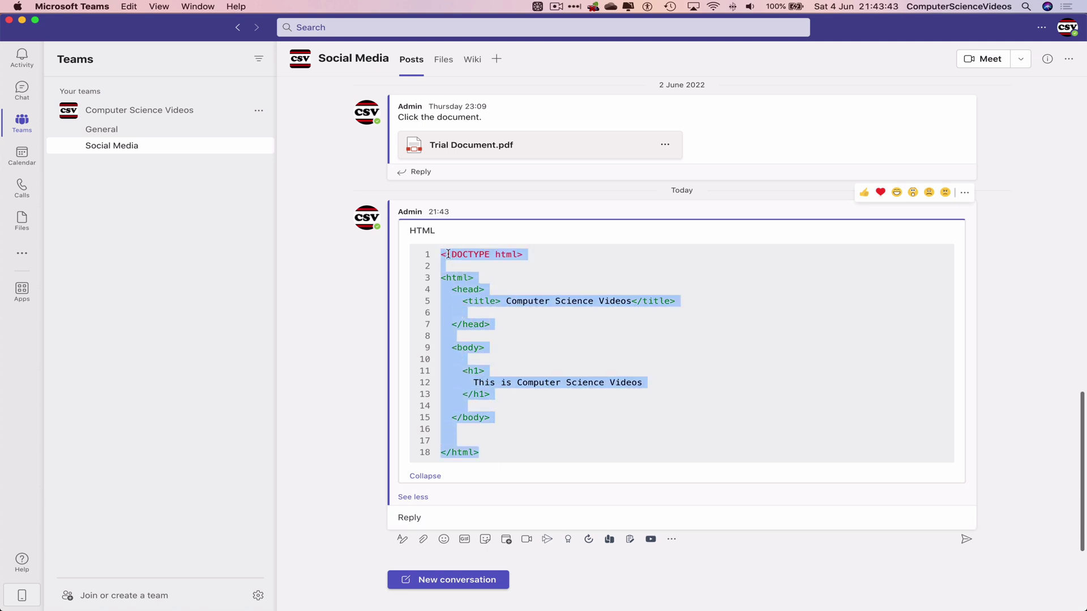
# Paste the copied HTML code into the reply under the snippet, add a line break and send it.
pyautogui.click(478, 258)
pyautogui.click(428, 522)
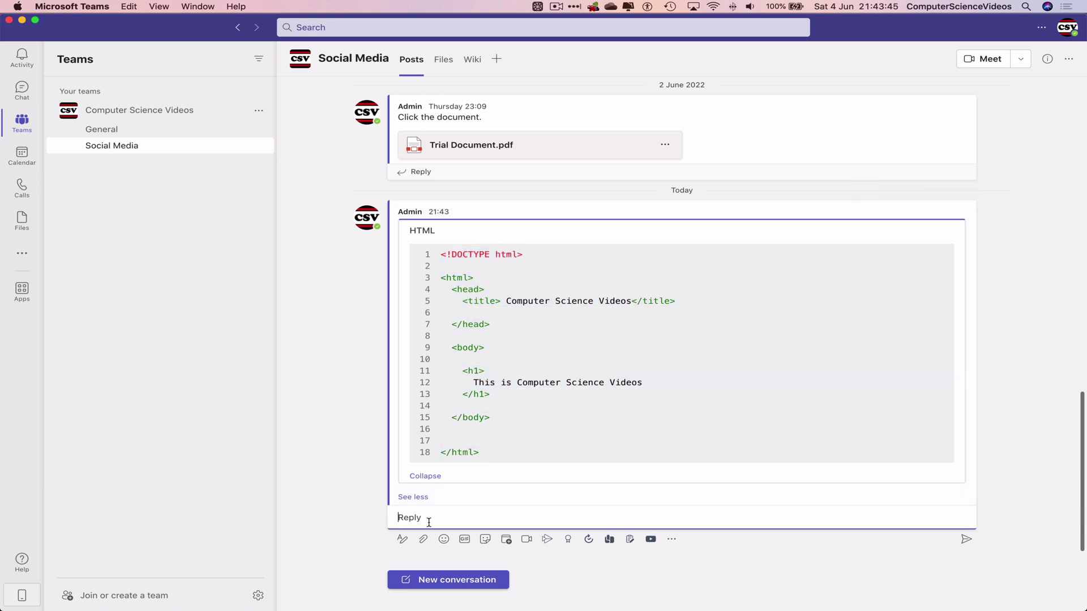
pyautogui.rightClick(445, 512)
pyautogui.click(485, 539)
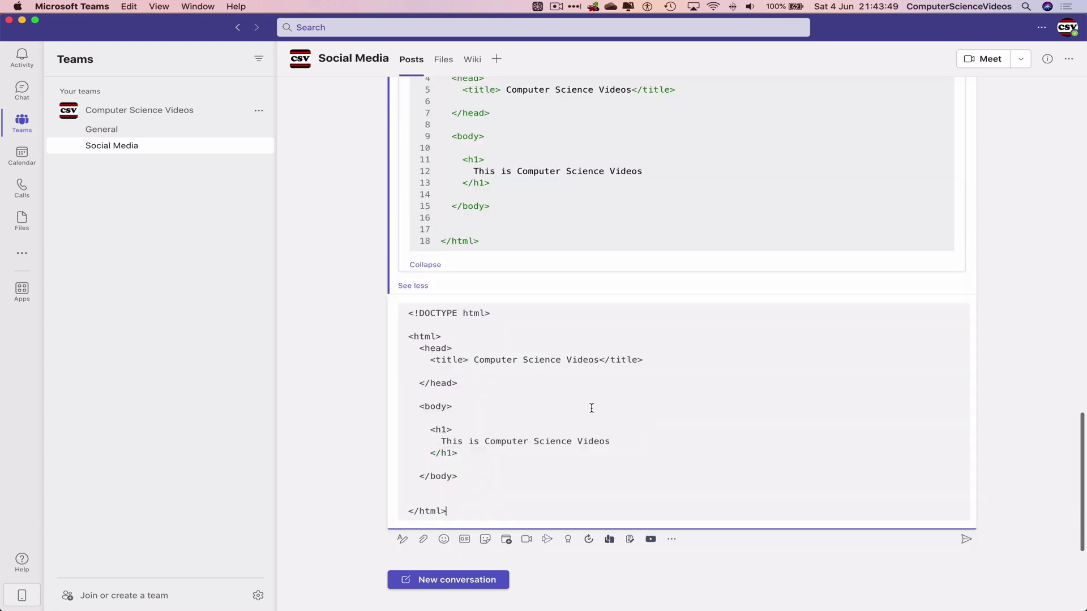
pyautogui.press('Return')
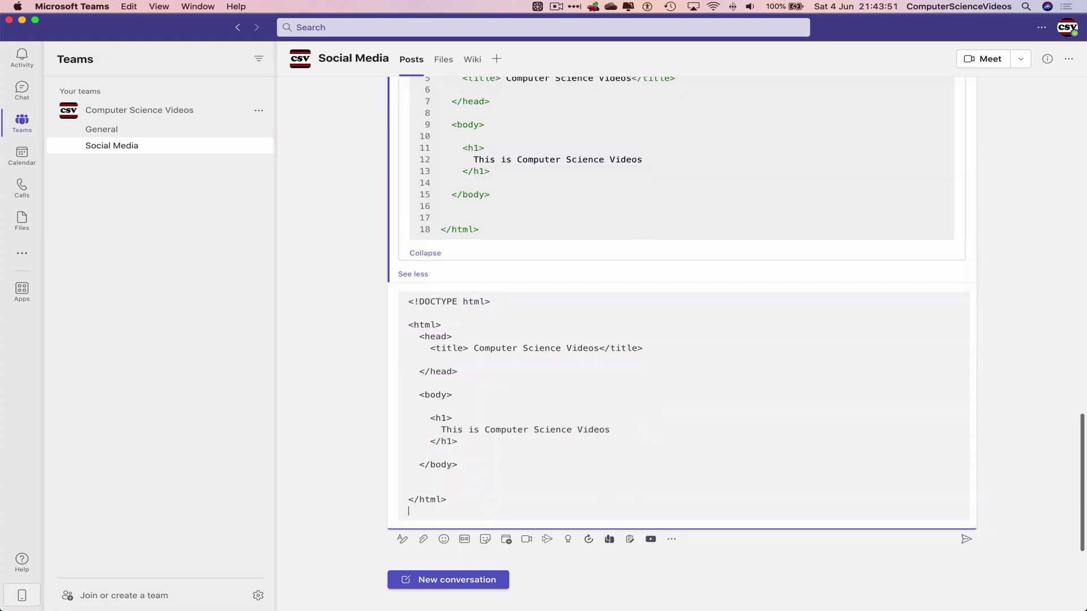
pyautogui.click(966, 539)
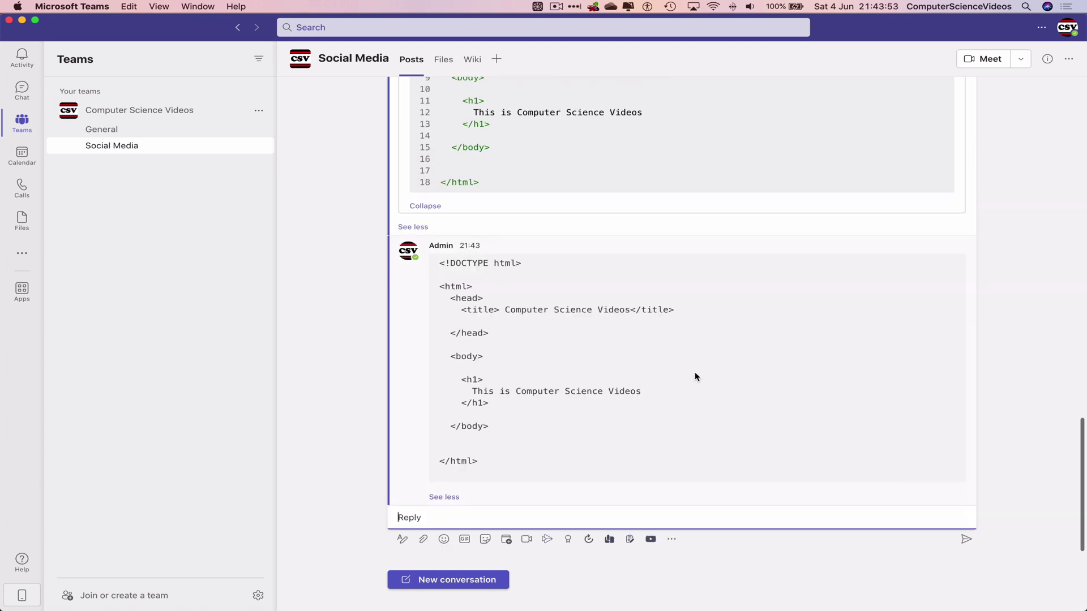
# Review the posted snippet and its reply, and quit Microsoft Teams.
pyautogui.scroll(5, 541, 378)
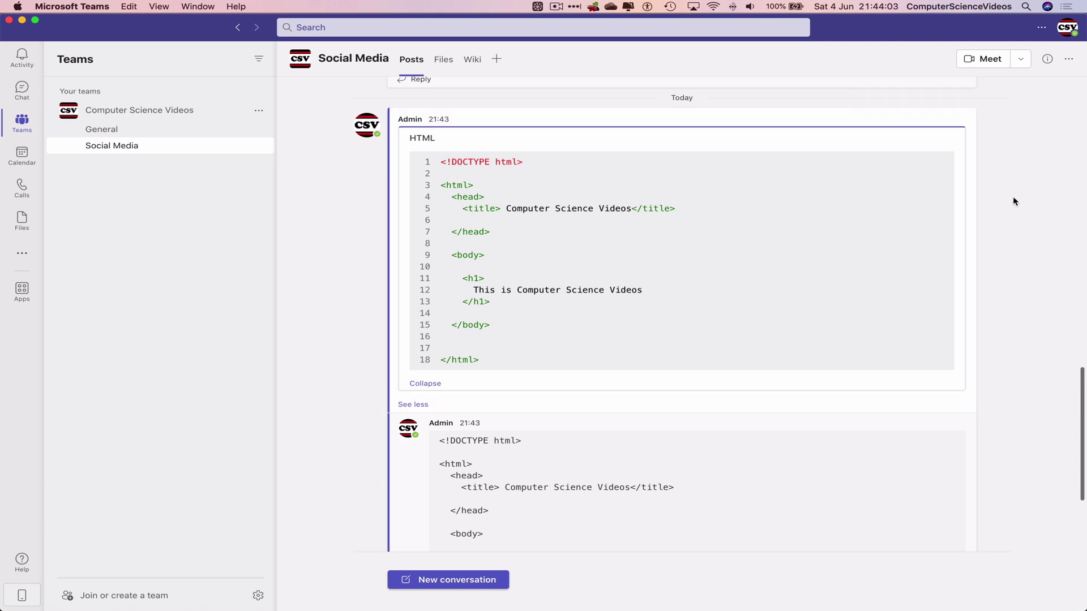
pyautogui.scroll(-3, 962, 202)
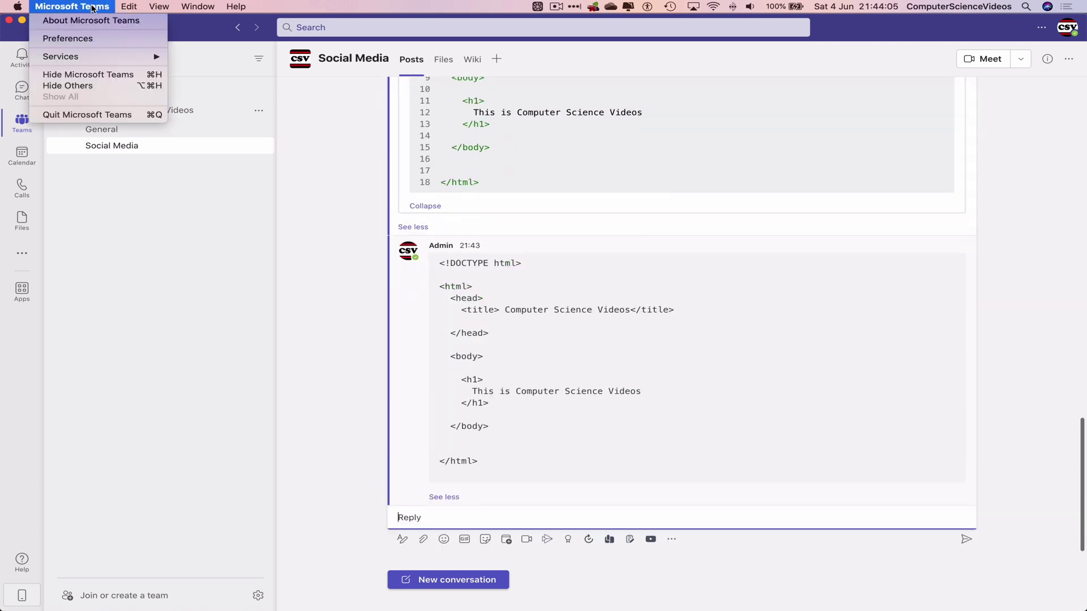
pyautogui.click(94, 115)
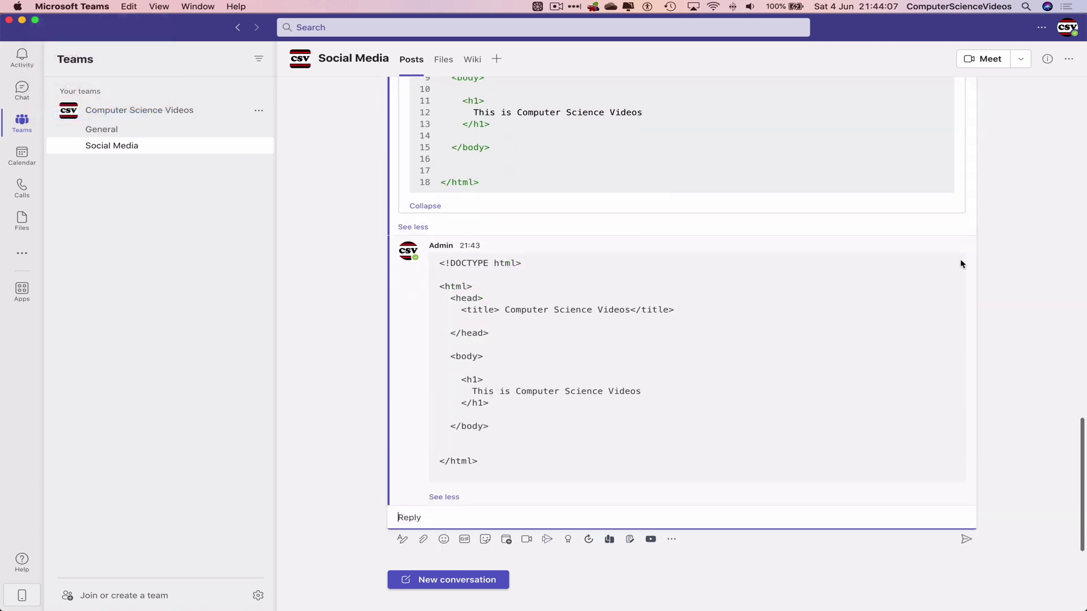